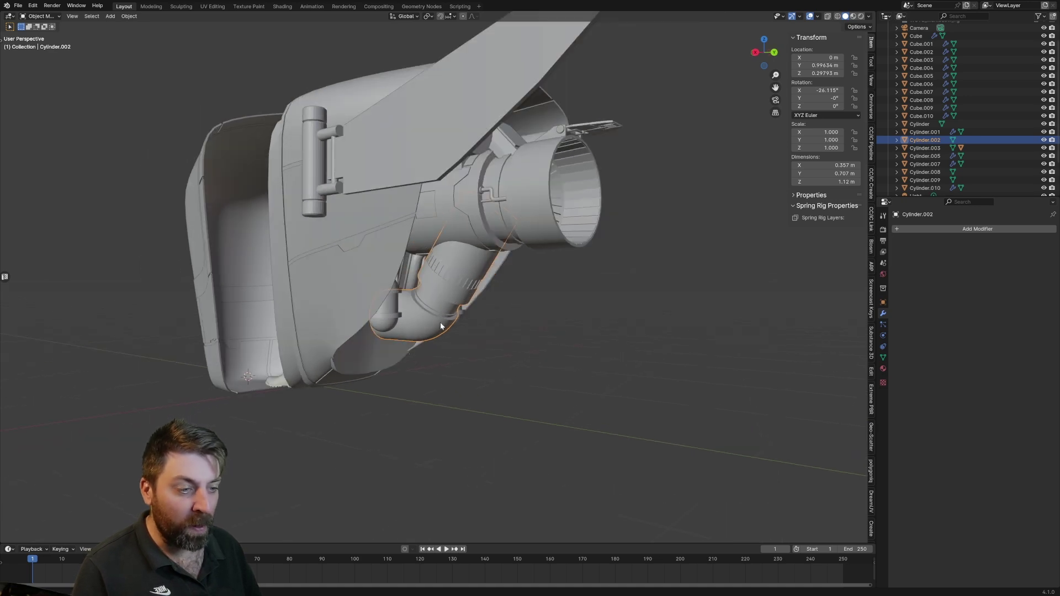
scroll(431, 295, up, 2)
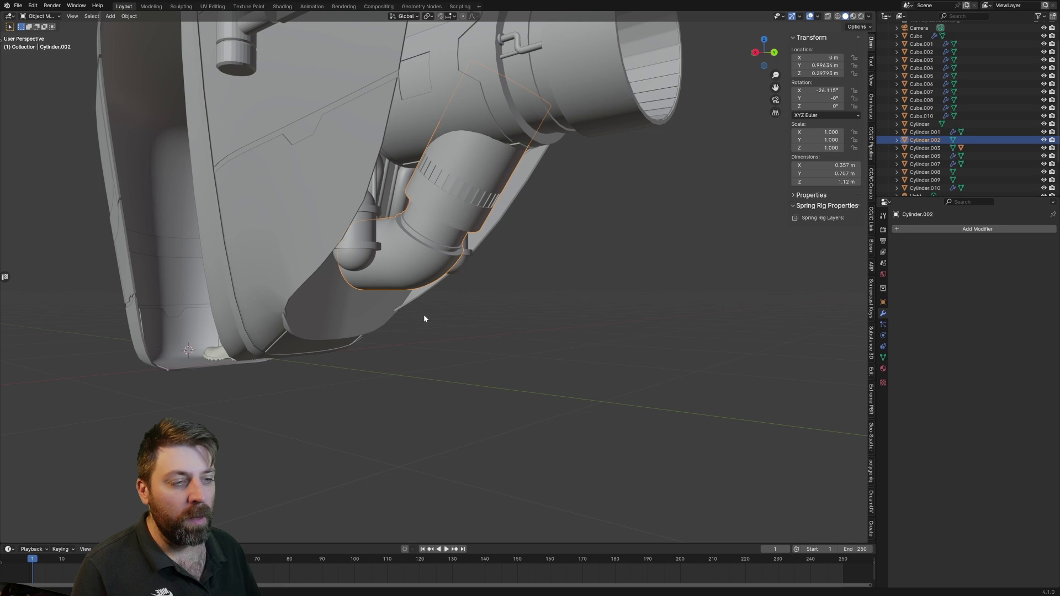
scroll(423, 318, up, 3)
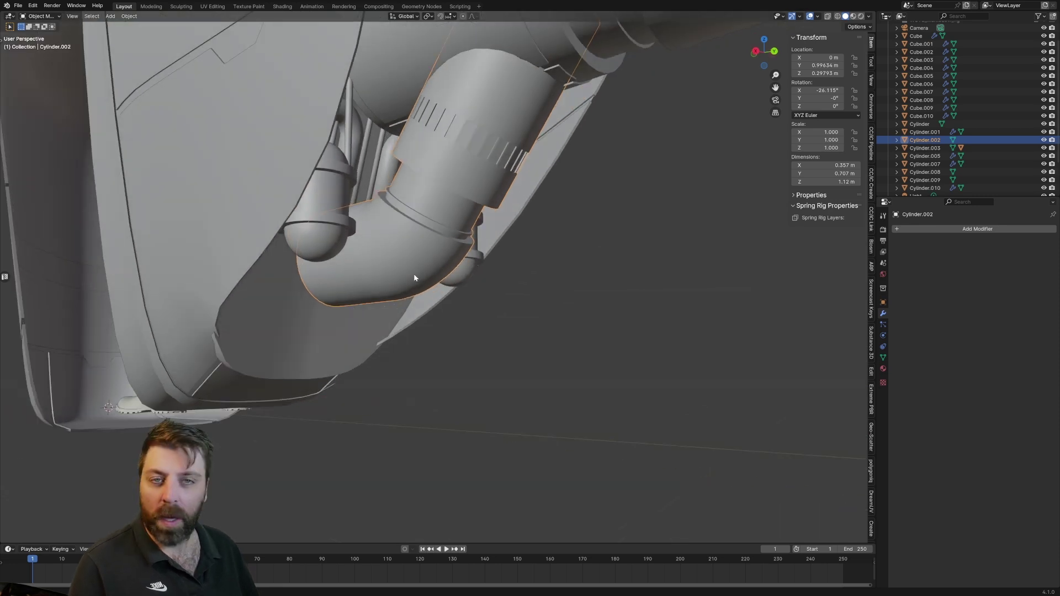
Select the face loops of the exhaust pipe's bent end section.
key(Tab)
middle_drag(378, 315, 447, 279)
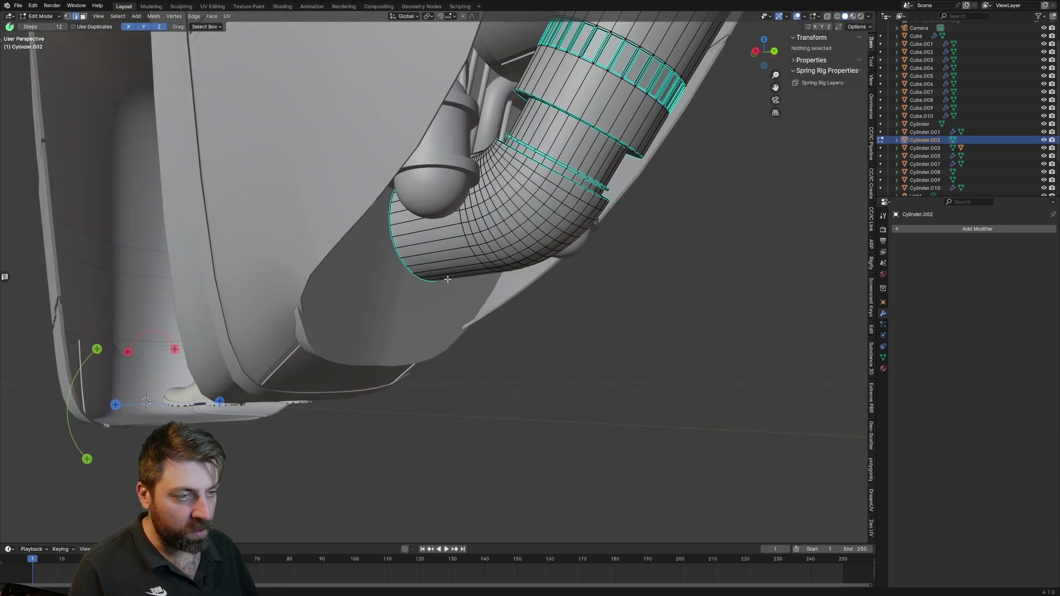
alt+click(435, 244)
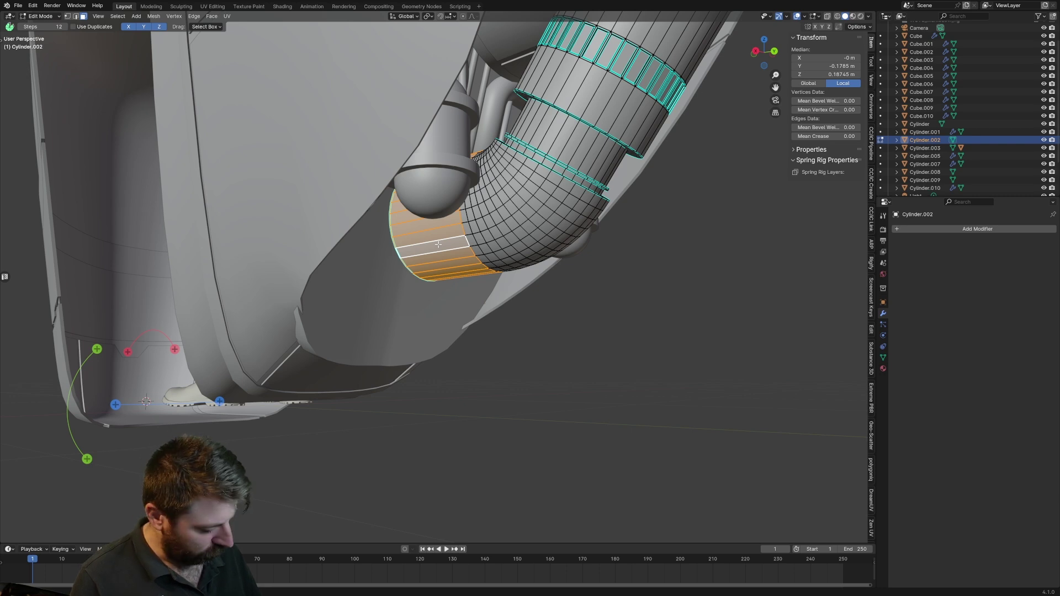
key(ctrl+KP_Add)
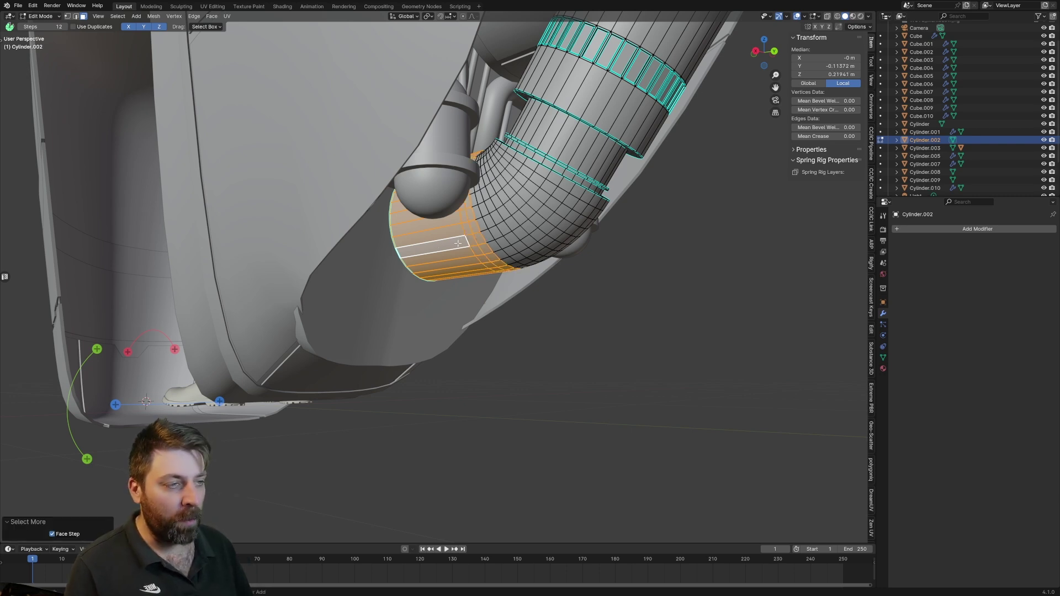
key(ctrl+KP_Add)
key(ctrl+KP_Add)
key(ctrl+KP_Add)
key(ctrl+KP_Add)
key(ctrl+KP_Add)
key(ctrl+KP_Add)
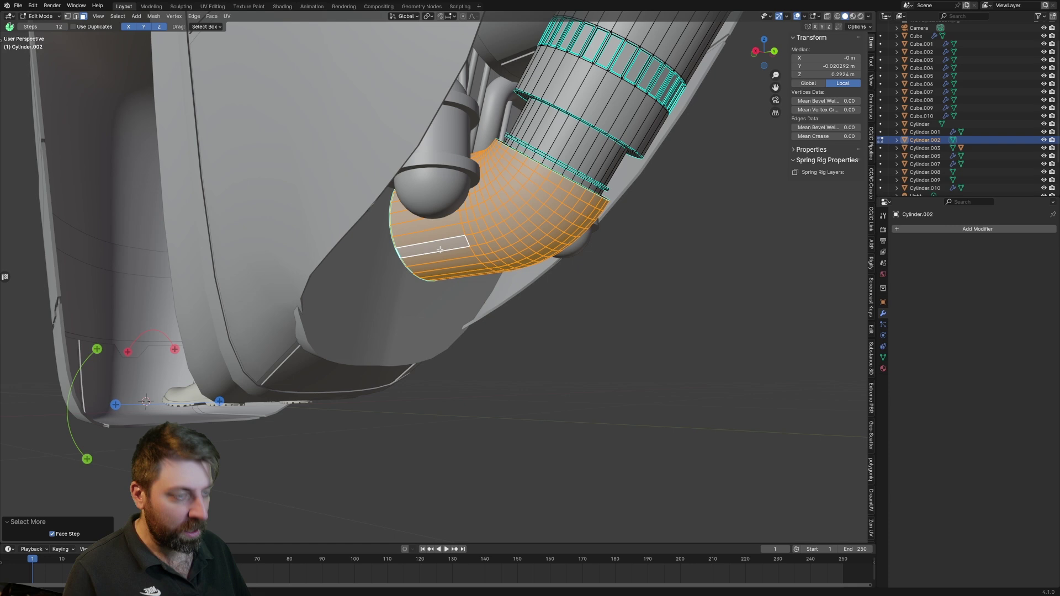
Duplicate the bend faces, move the copy 1 m down, and separate it.
middle_drag(439, 248, 446, 276)
key(shift+d)
right_click(446, 277)
text(g)
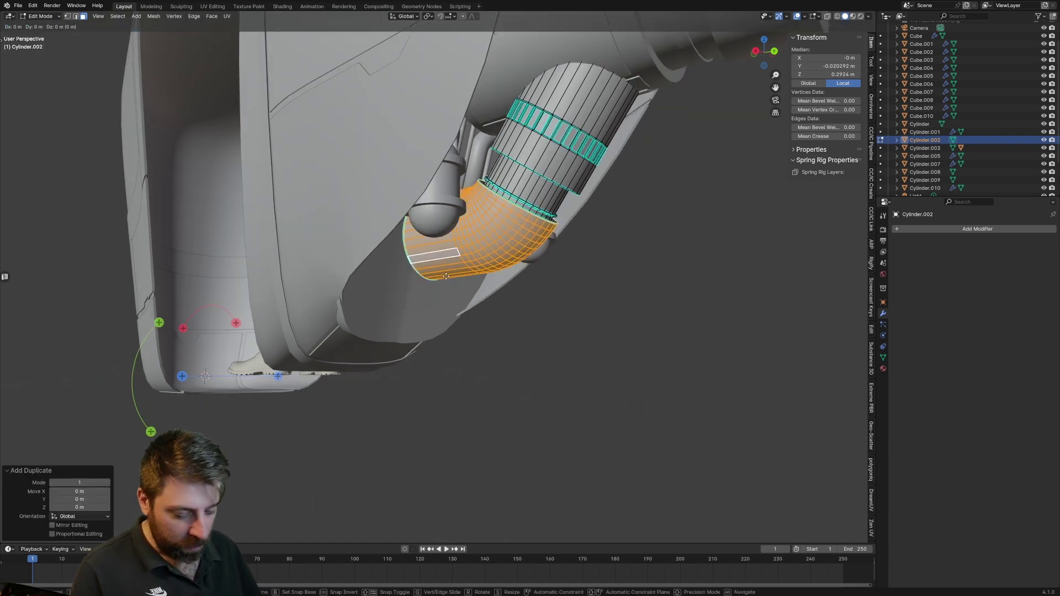
text(z-1)
key(Return)
mouse_move(446, 276)
middle_down()
mouse_move(416, 334)
mouse_move(417, 290)
middle_up()
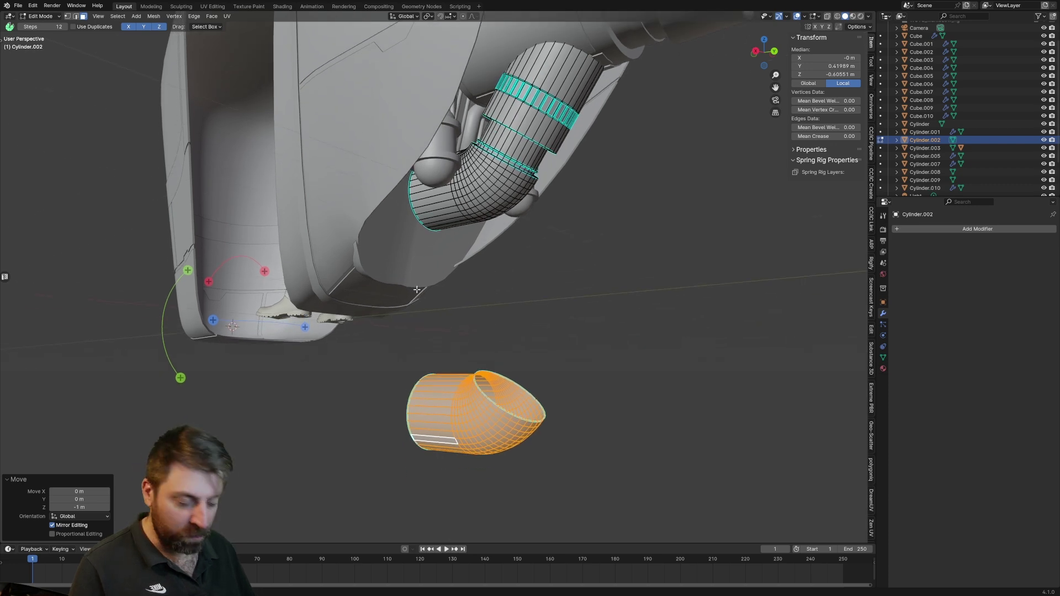
key(p)
click(417, 289)
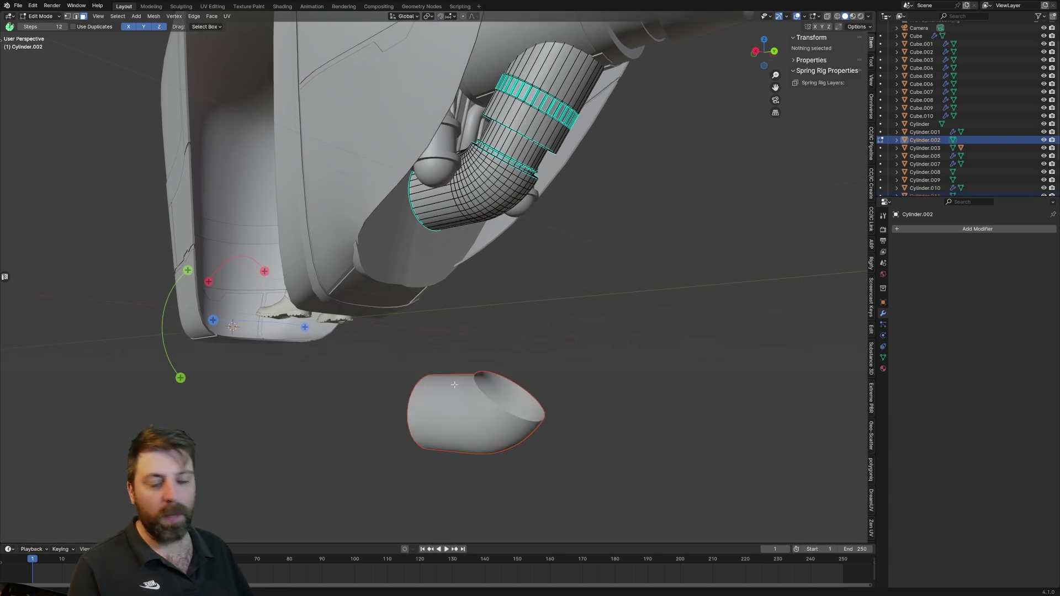
Leave the pipe's Edit Mode and select the separated copy, Cylinder.011.
key(Tab)
click(461, 414)
mouse_move(462, 418)
middle_down()
mouse_move(464, 365)
mouse_move(389, 384)
middle_up()
key(Tab)
Delete the copy's end cap face and switch to a framed wireframe side view.
click(389, 384)
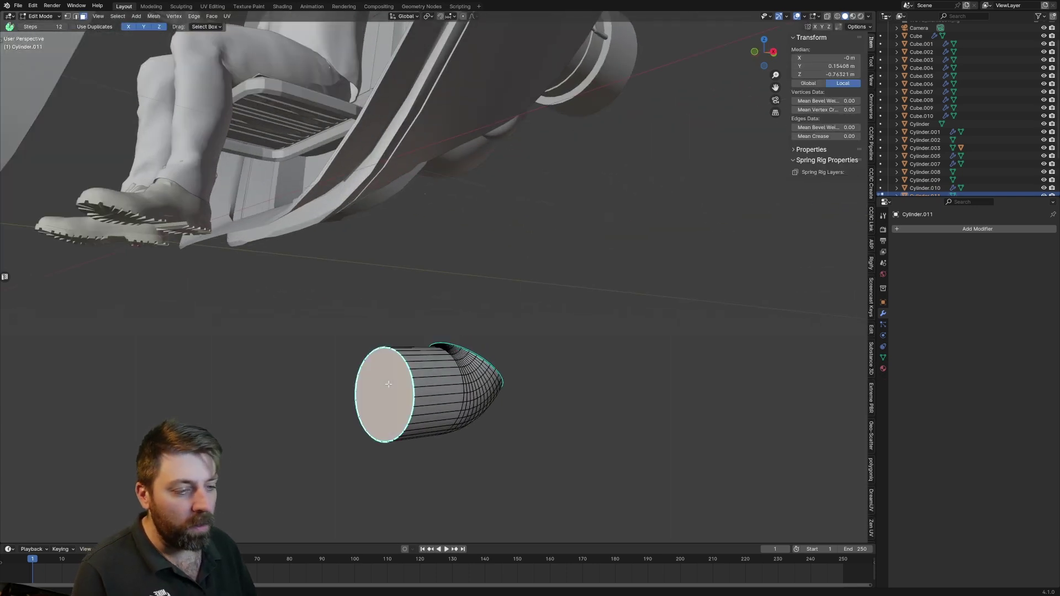
key(x)
click(389, 402)
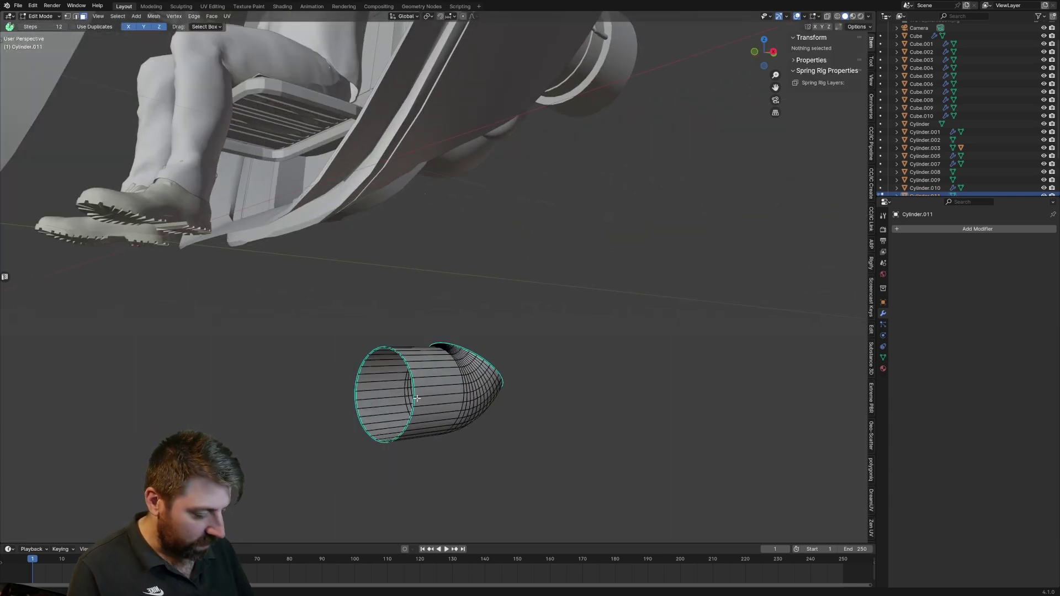
key(KP_3)
key(KP_Decimal)
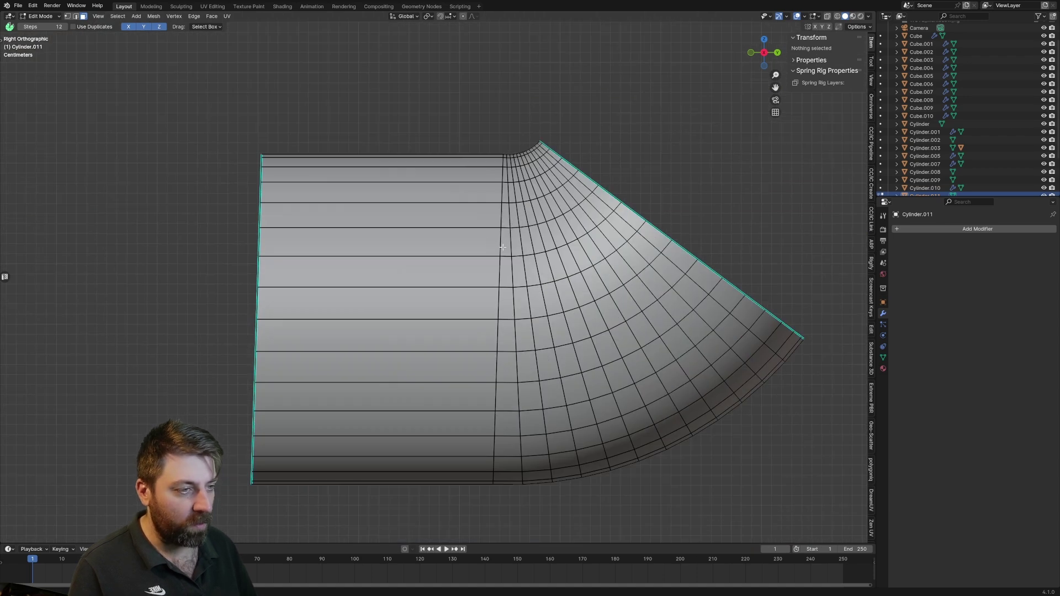
key(z)
click(490, 245)
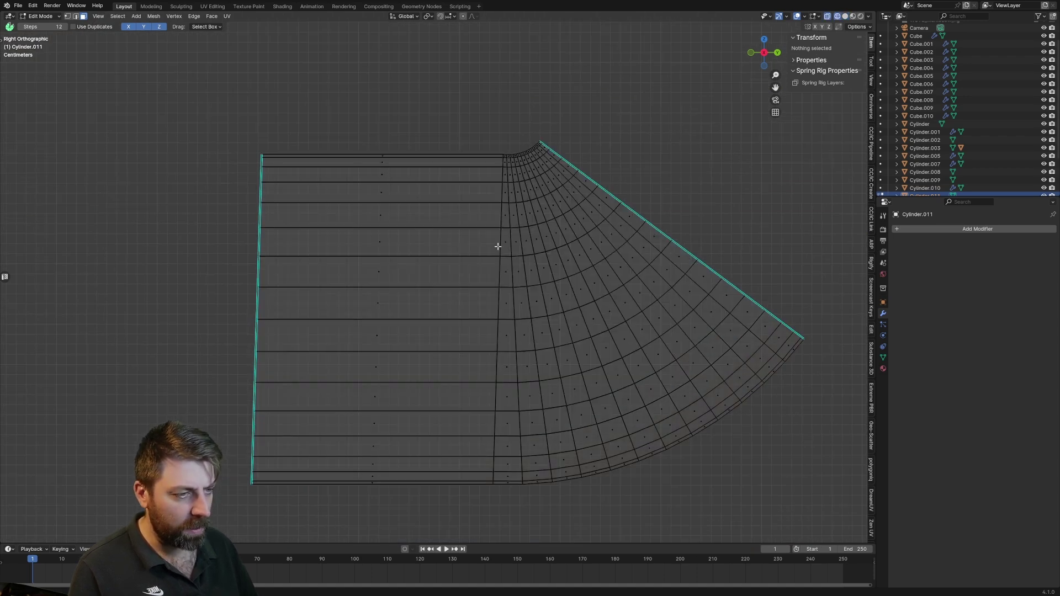
Delete a horizontal face loop and the whole upper piece, leaving a half-shell.
key(x)
click(497, 248)
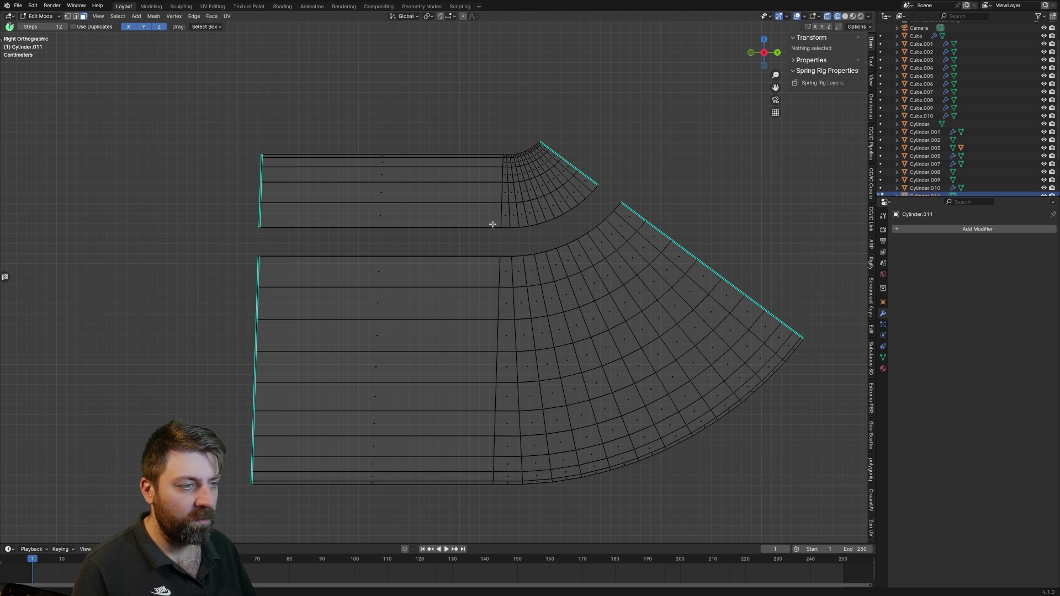
key(l)
key(x)
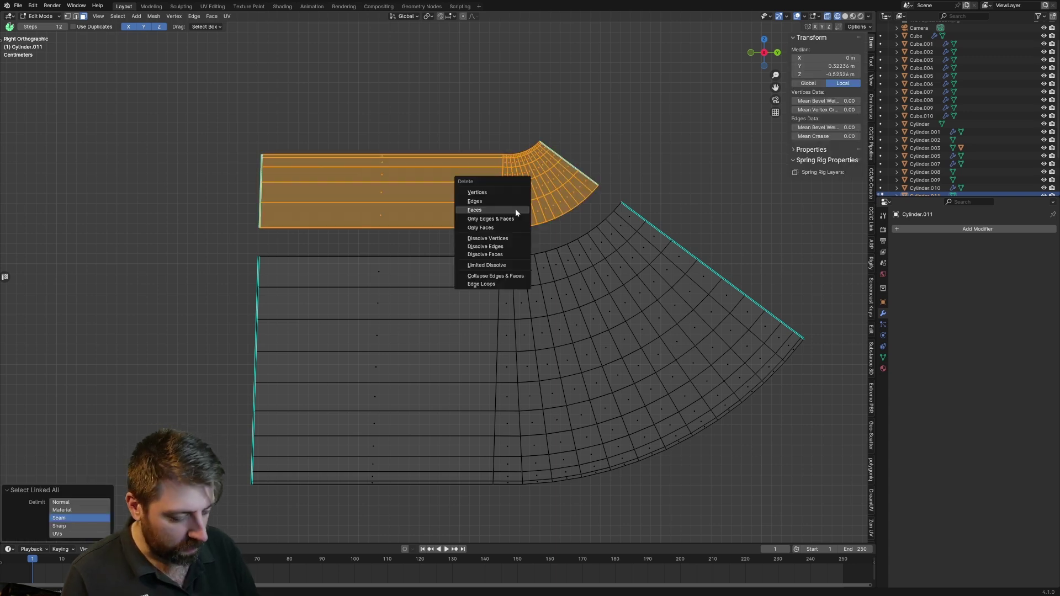
click(506, 194)
scroll(520, 213, down, 4)
middle_drag(521, 213, 469, 226)
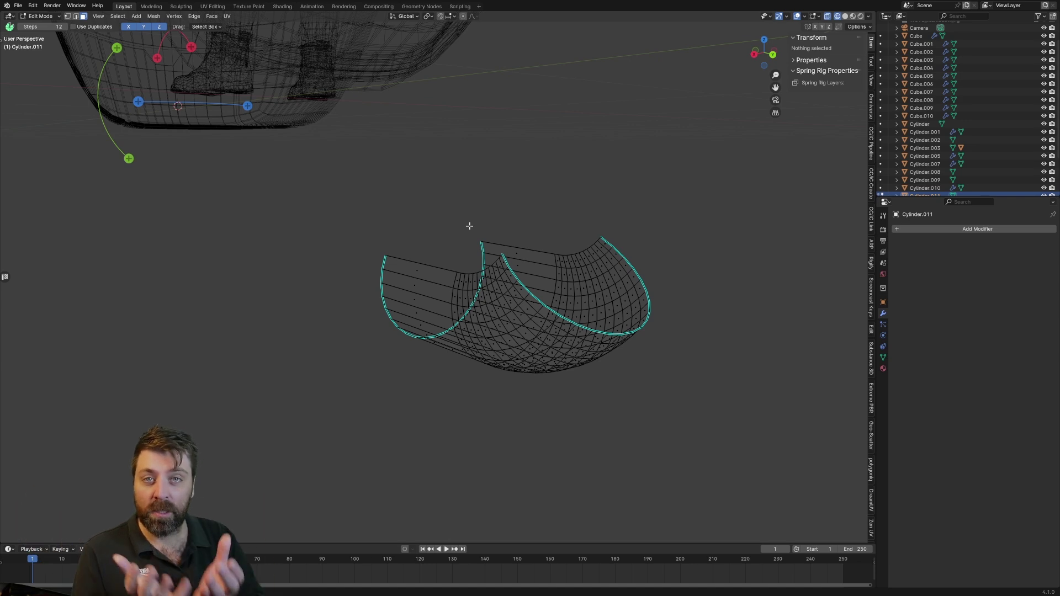
Return to solid shading and add unslid loop cuts across the curved half-shell.
mouse_move(521, 287)
middle_down()
mouse_move(532, 280)
mouse_move(439, 282)
mouse_move(500, 307)
mouse_move(547, 282)
middle_up()
key(shift+z)
click(438, 283)
right_click(439, 282)
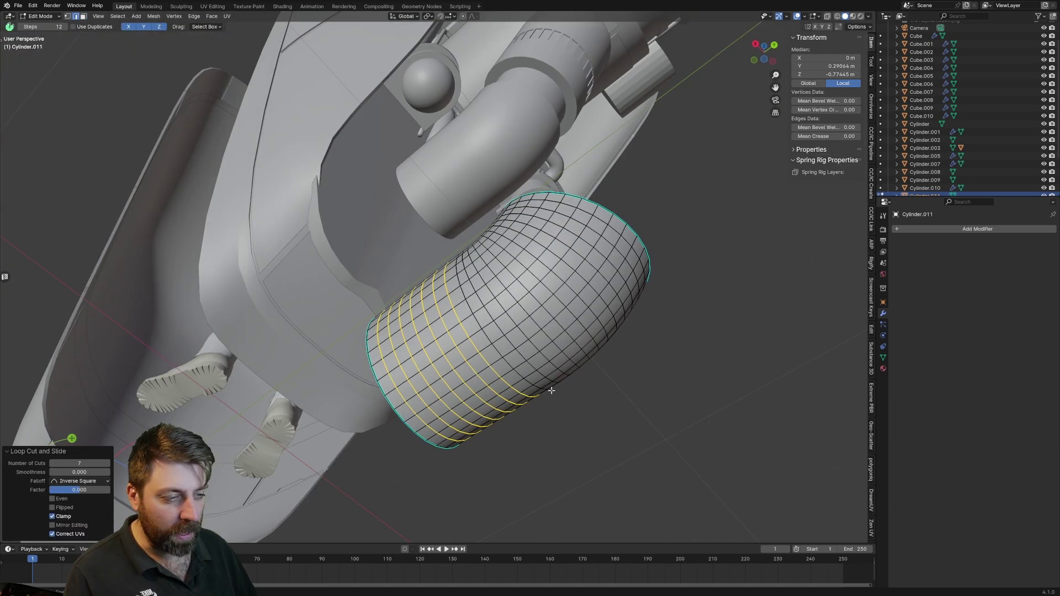
Poke all the shell's faces and merge the triangles into diamond-shaped quads.
mouse_move(466, 356)
middle_down()
mouse_move(550, 406)
mouse_move(620, 324)
mouse_move(597, 323)
mouse_move(606, 311)
mouse_move(623, 340)
middle_up()
key(a)
right_click(619, 323)
click(618, 325)
key(alt+j)
Inset every face individually, convert the faces to a wireframe lattice, and exit to Object Mode.
key(i)
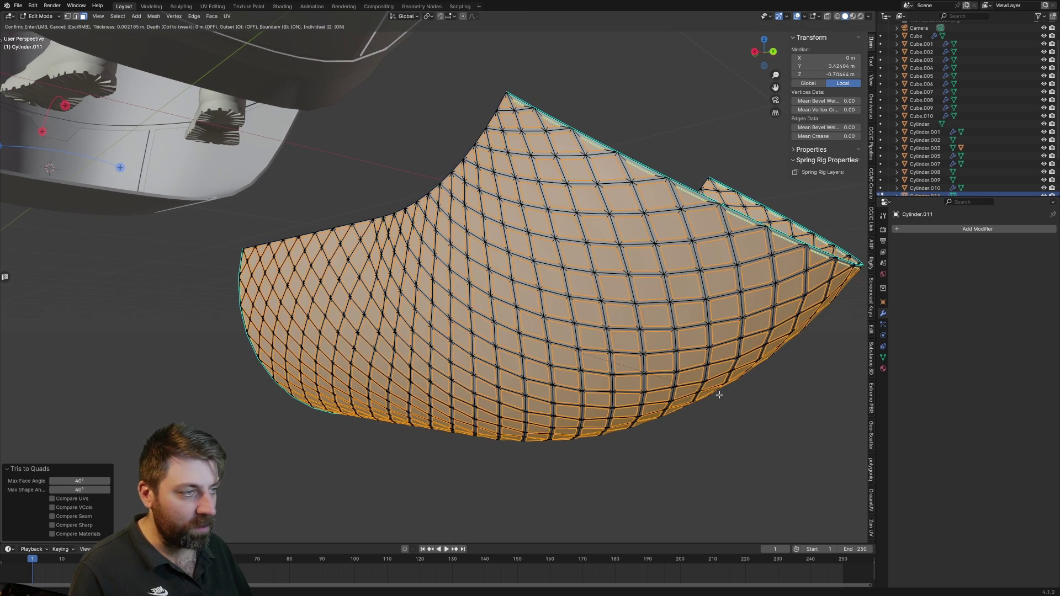
click(718, 395)
right_click(714, 391)
click(715, 392)
mouse_move(714, 392)
middle_down()
mouse_move(686, 372)
mouse_move(618, 365)
mouse_move(630, 349)
middle_up()
key(Tab)
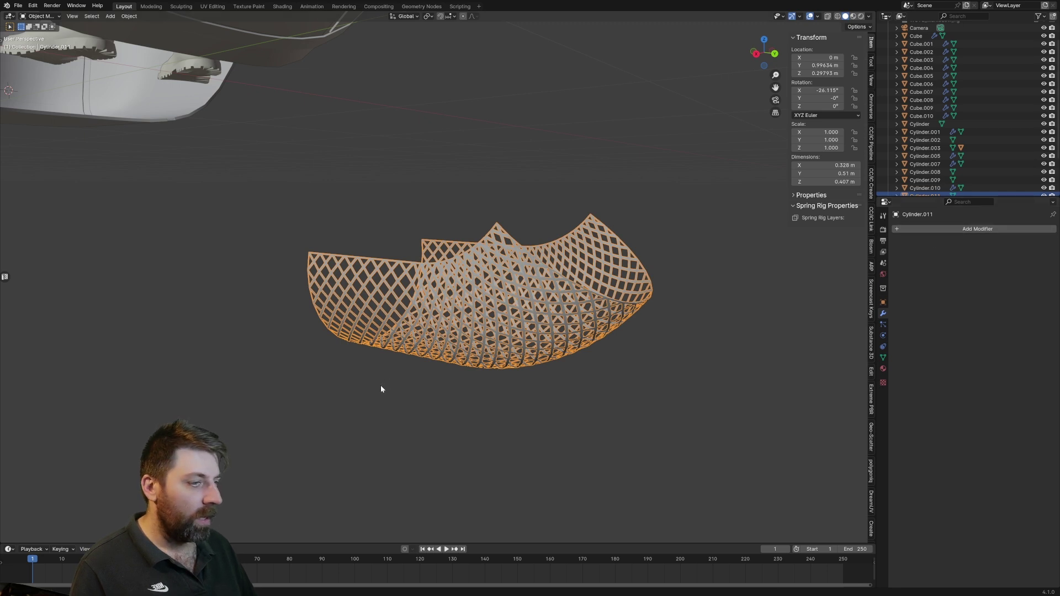
Add a Solidify modifier with 0.002 m thickness and Even Thickness enabled.
middle_drag(380, 385, 401, 330)
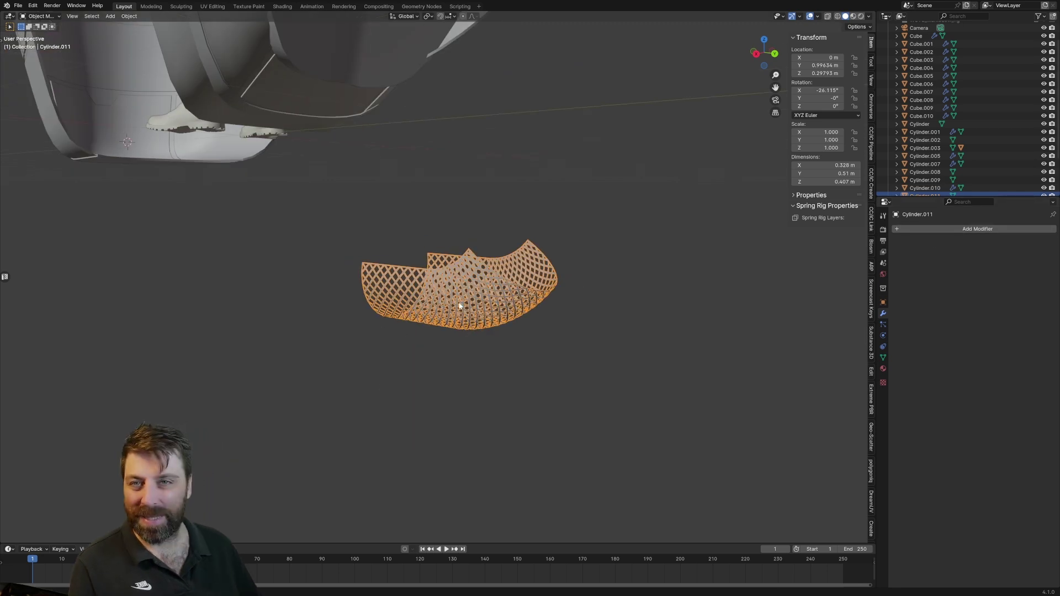
click(932, 228)
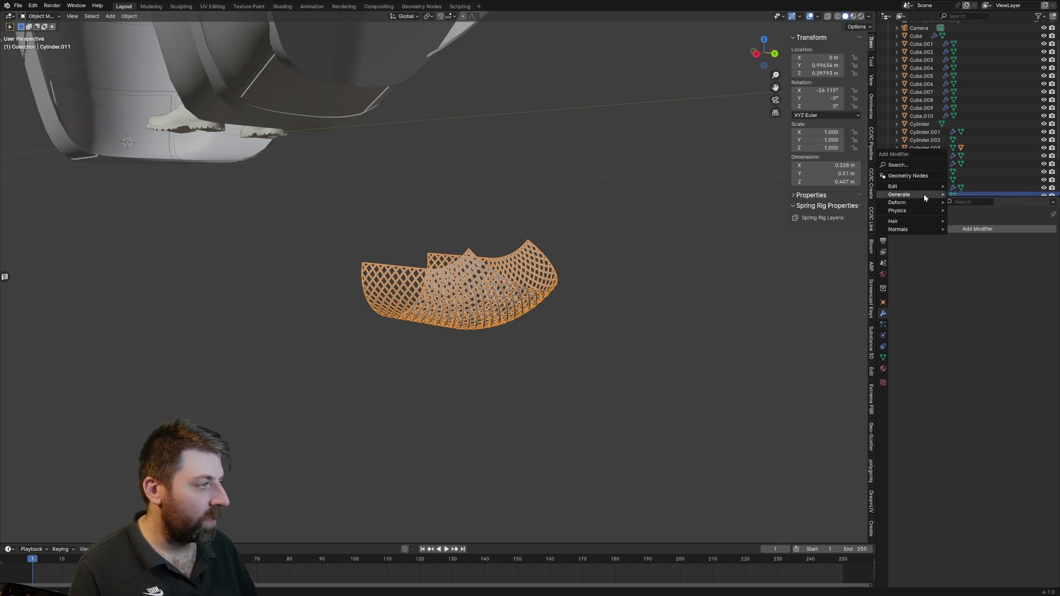
mouse_move(899, 195)
click(975, 291)
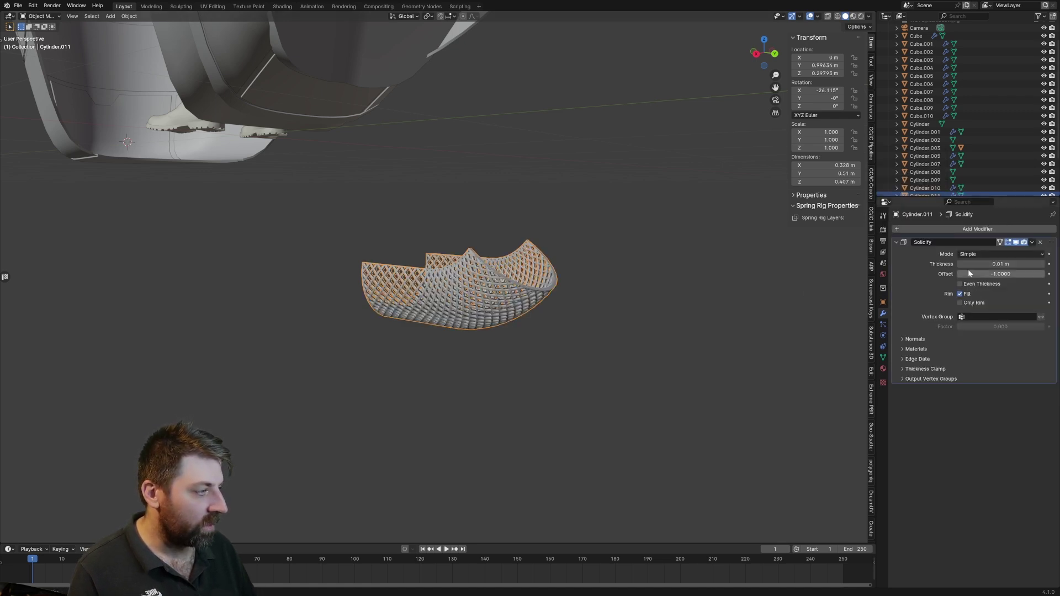
double_click(994, 264)
text(02)
key(Return)
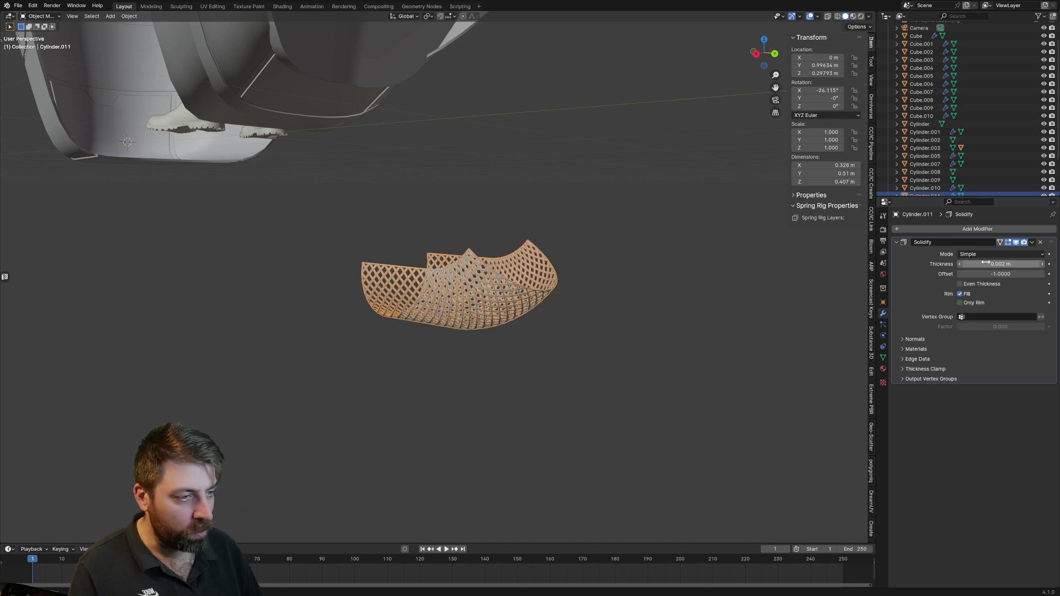
click(960, 283)
scroll(598, 303, up, 1)
scroll(704, 309, up, 3)
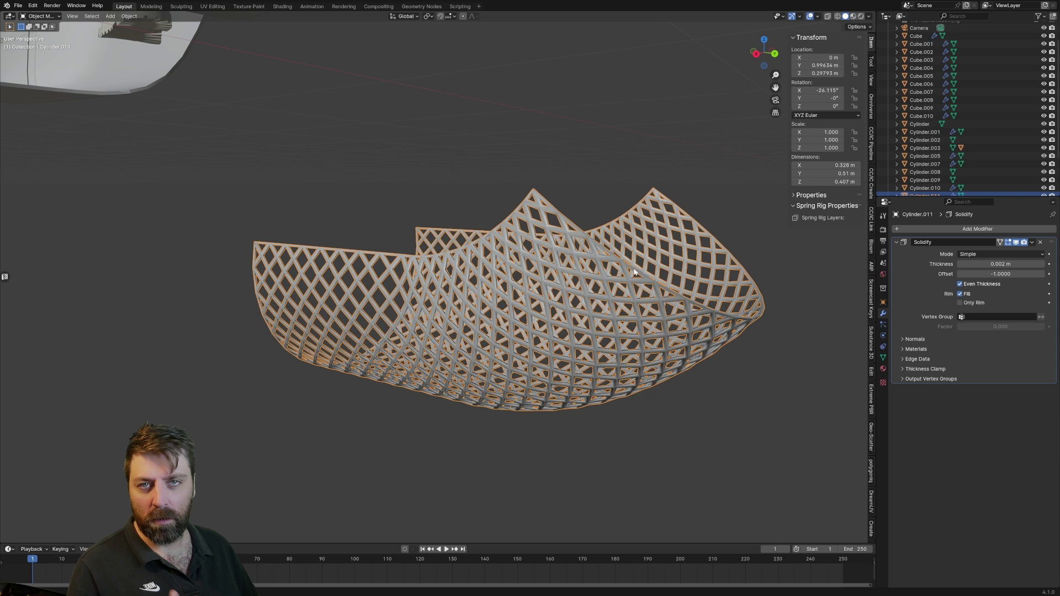
click(939, 229)
mouse_move(906, 265)
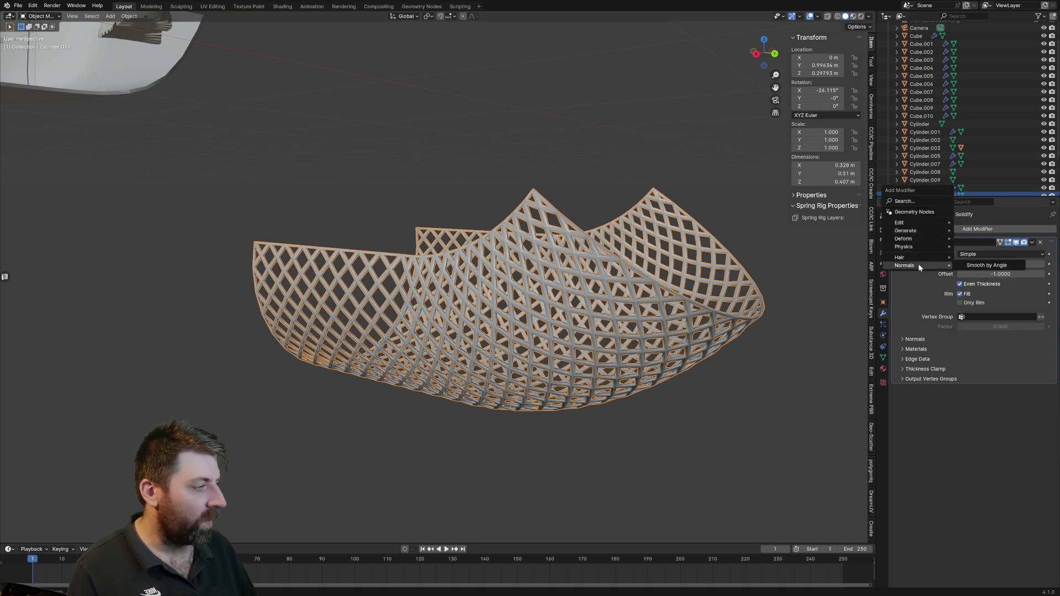
Add Smooth by Angle, then raise all lattice geometry 1 m onto the exhaust pipe.
click(987, 264)
scroll(670, 281, down, 3)
scroll(604, 282, down, 1)
scroll(579, 303, down, 2)
key(Tab)
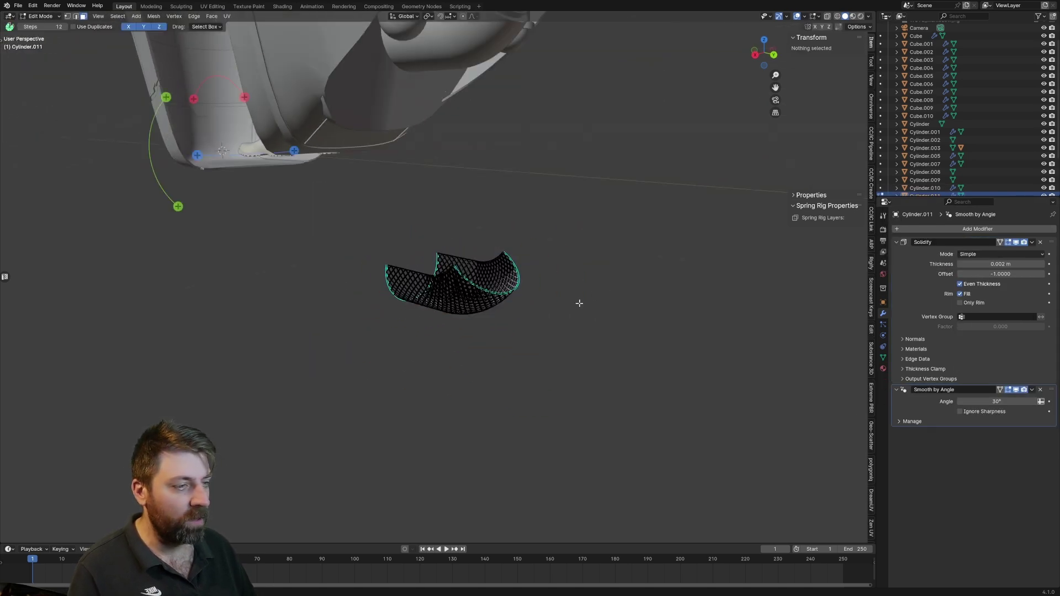
key(a)
text(gz)
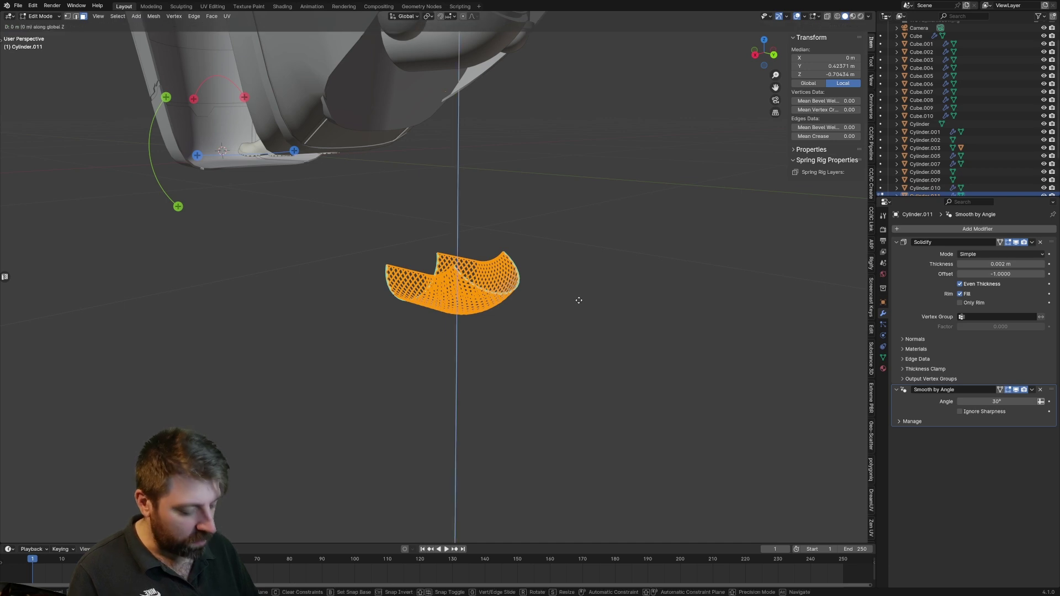
text(1)
key(Return)
key(KP_Decimal)
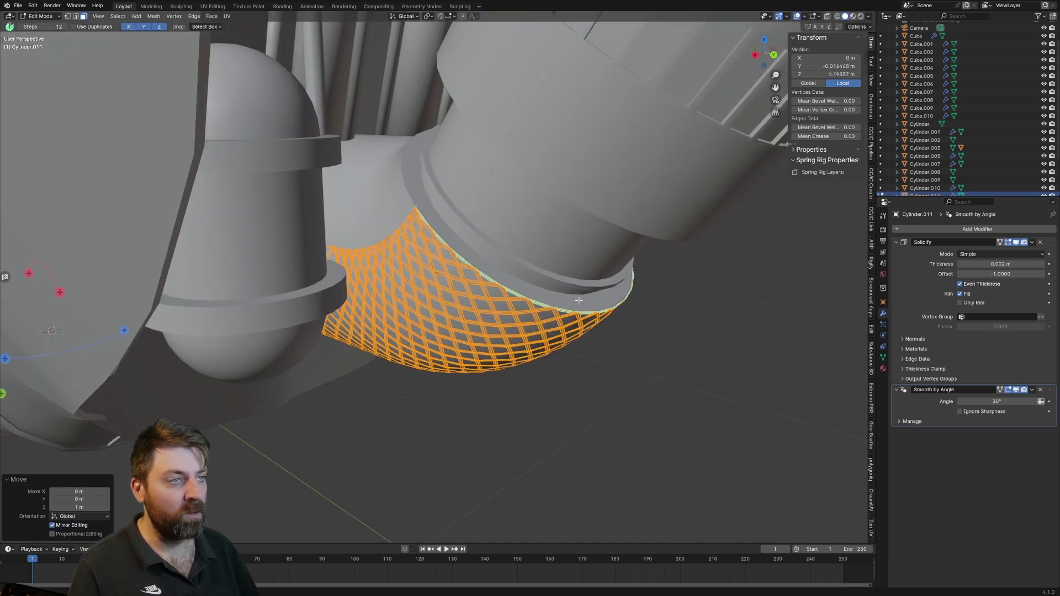
key(Tab)
middle_drag(592, 421, 595, 414)
scroll(601, 379, up, 3)
scroll(599, 374, up, 1)
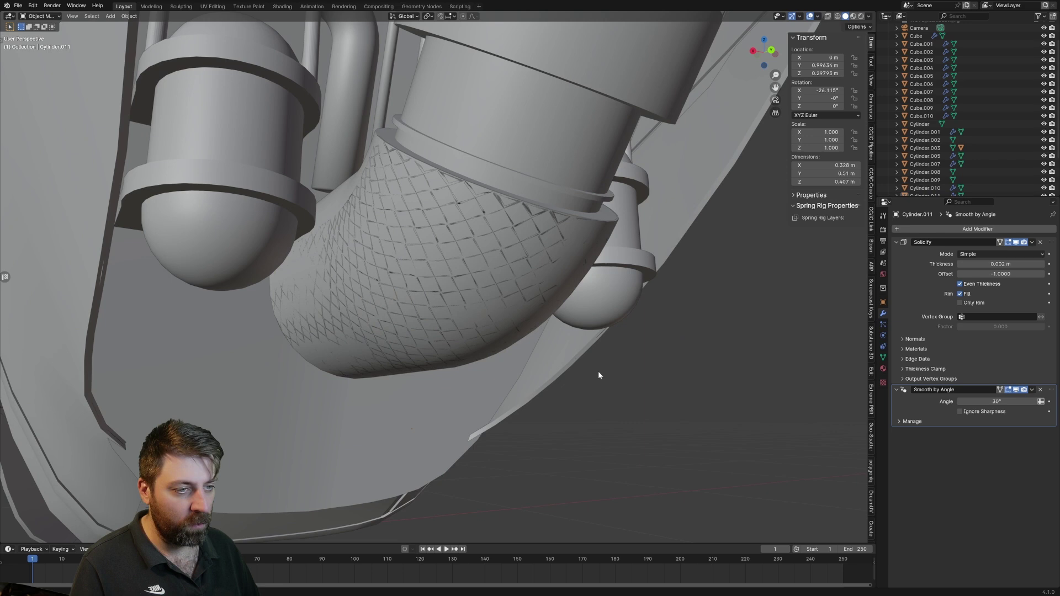
Shrink/Fatten the lattice slightly outward, then return to Object Mode.
click(554, 216)
key(Tab)
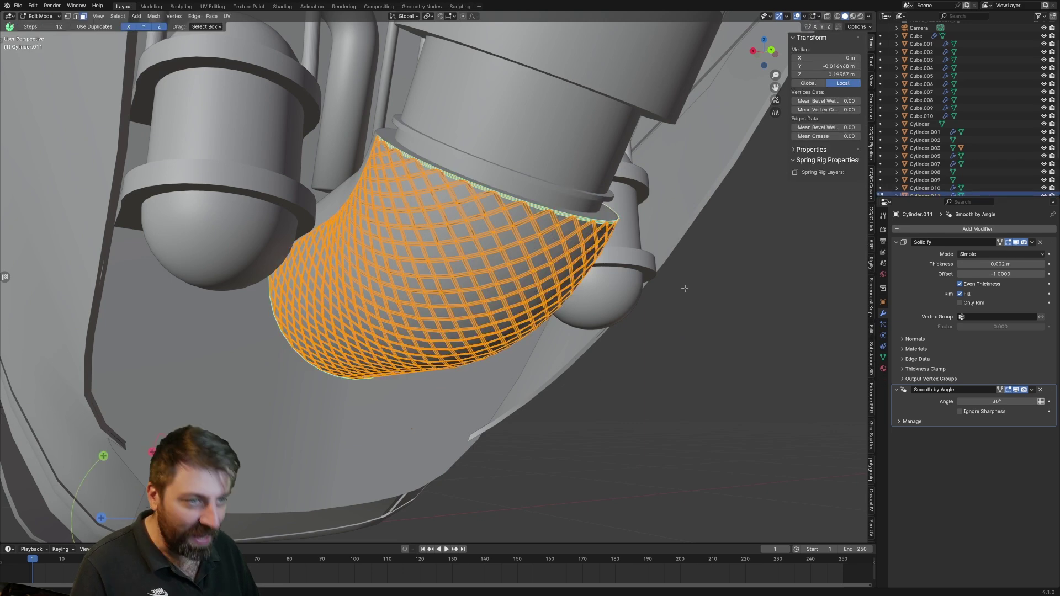
key(alt+s)
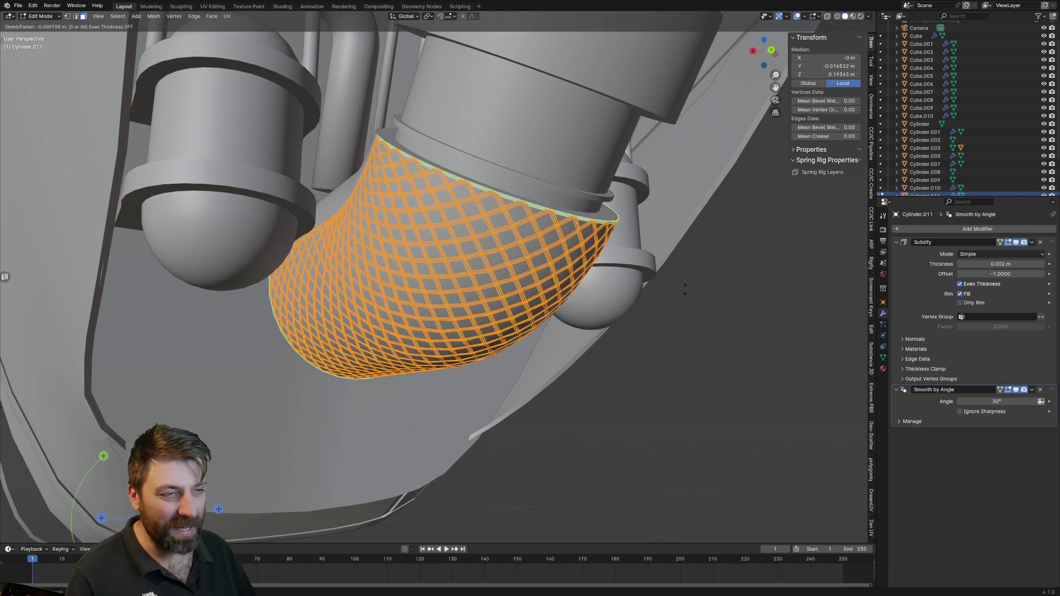
click(702, 309)
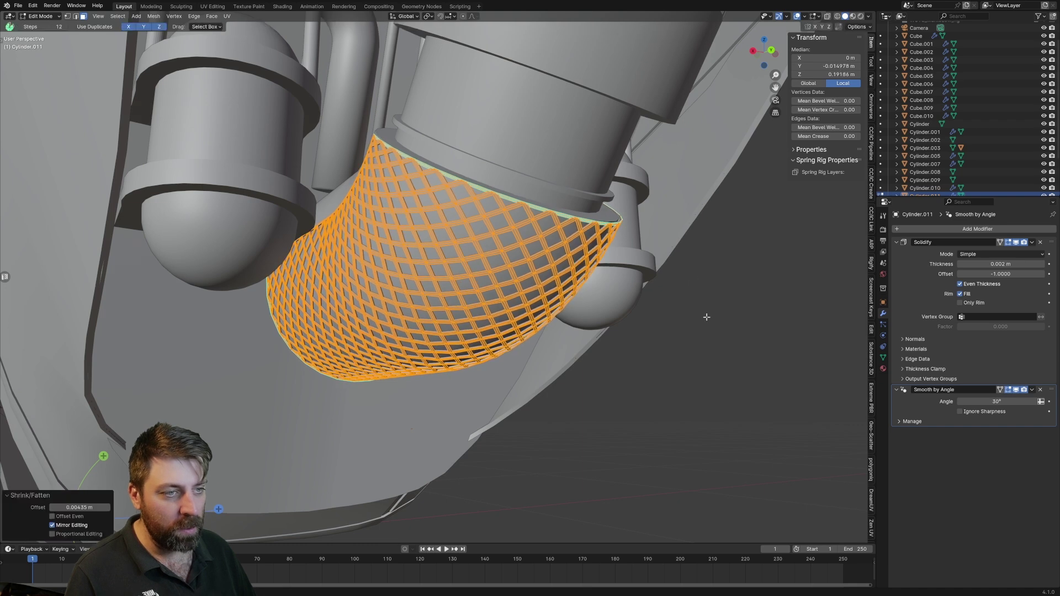
key(Tab)
scroll(589, 407, down, 5)
mouse_move(589, 410)
middle_down()
mouse_move(581, 370)
mouse_move(548, 397)
middle_up()
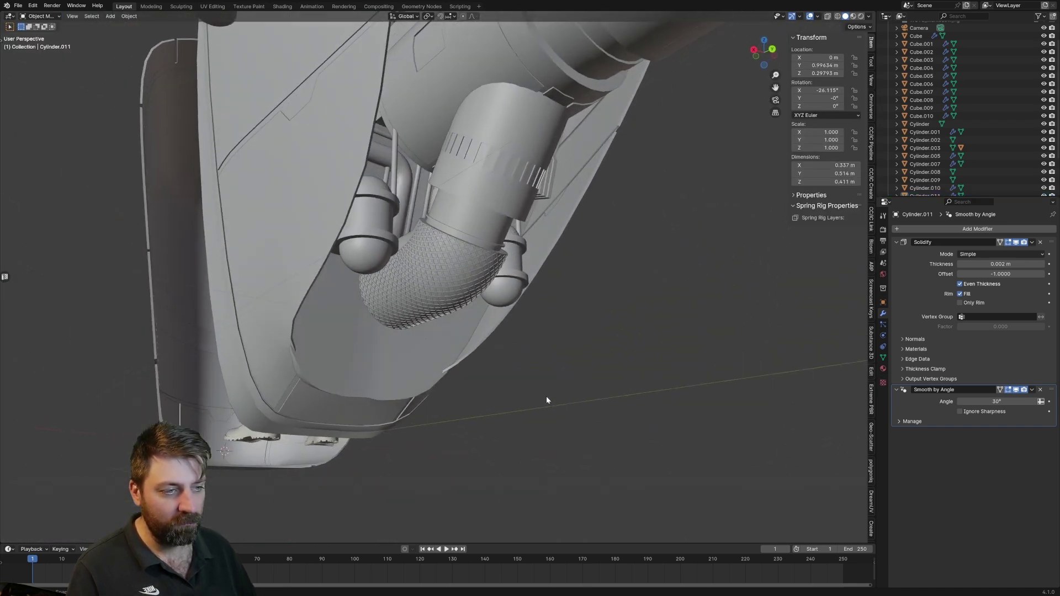